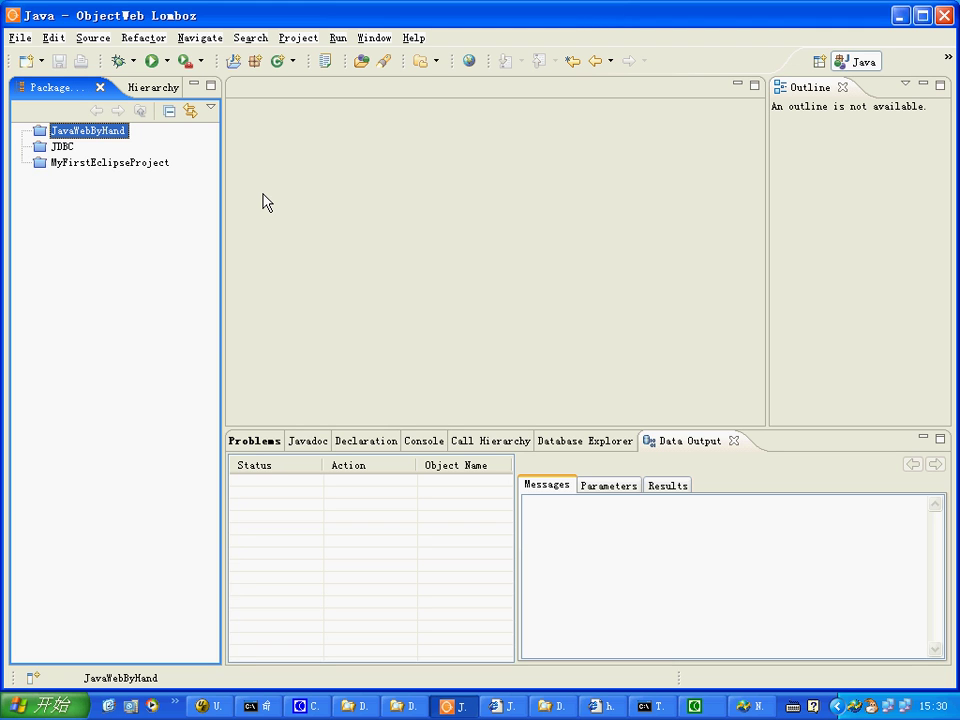
Step: Start a new Dynamic Web Project from the Web category of project wizards
left_click(171, 200)
right_click(55, 212)
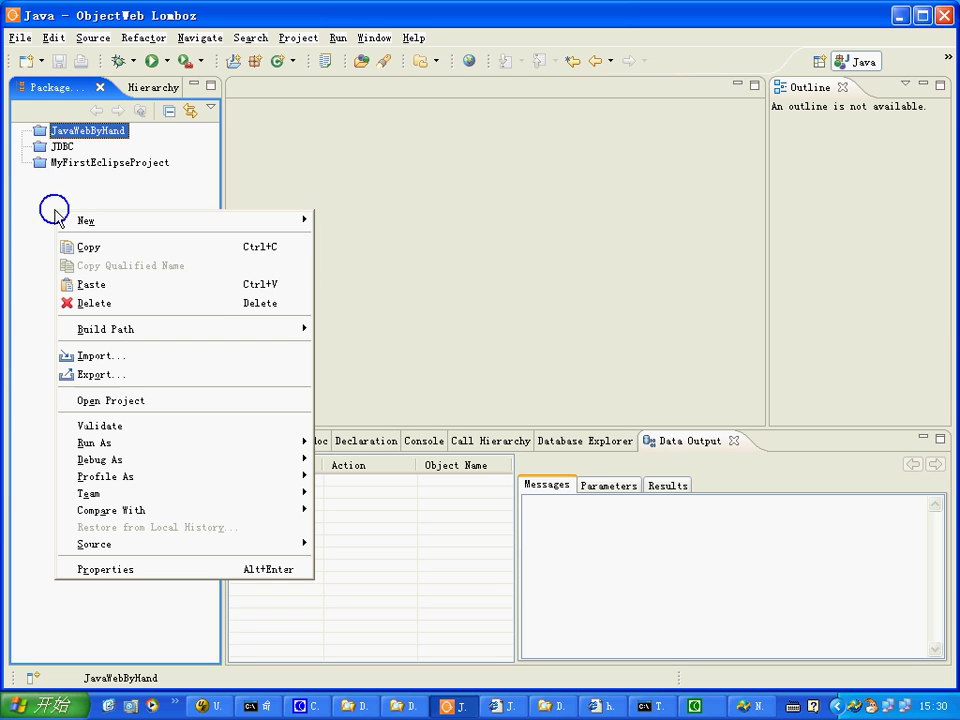
left_click(250, 224)
left_click(362, 222)
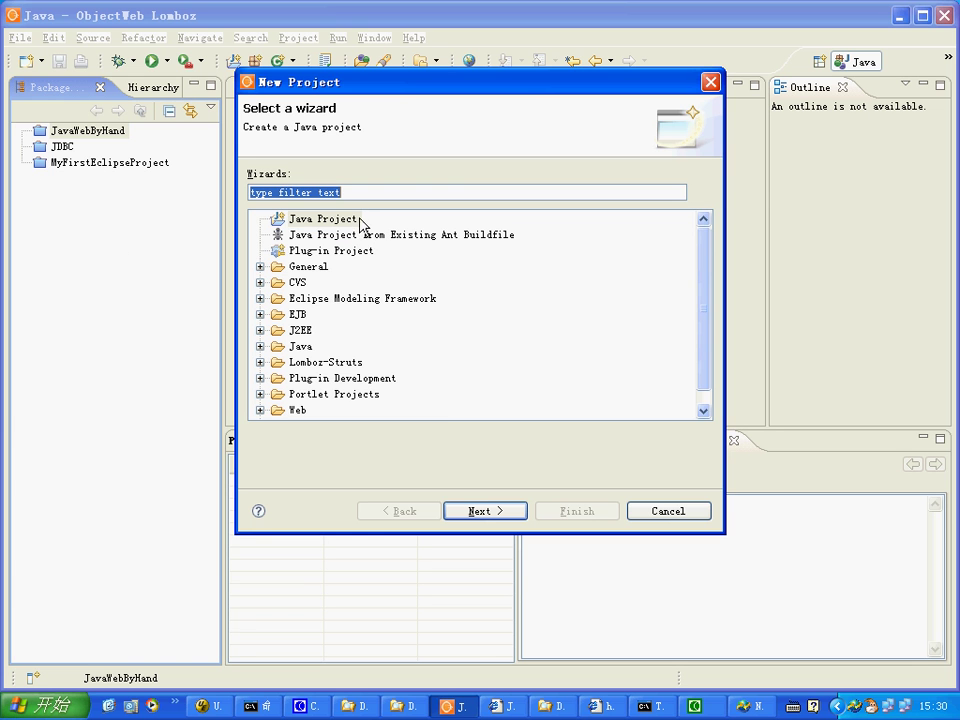
left_click(300, 219)
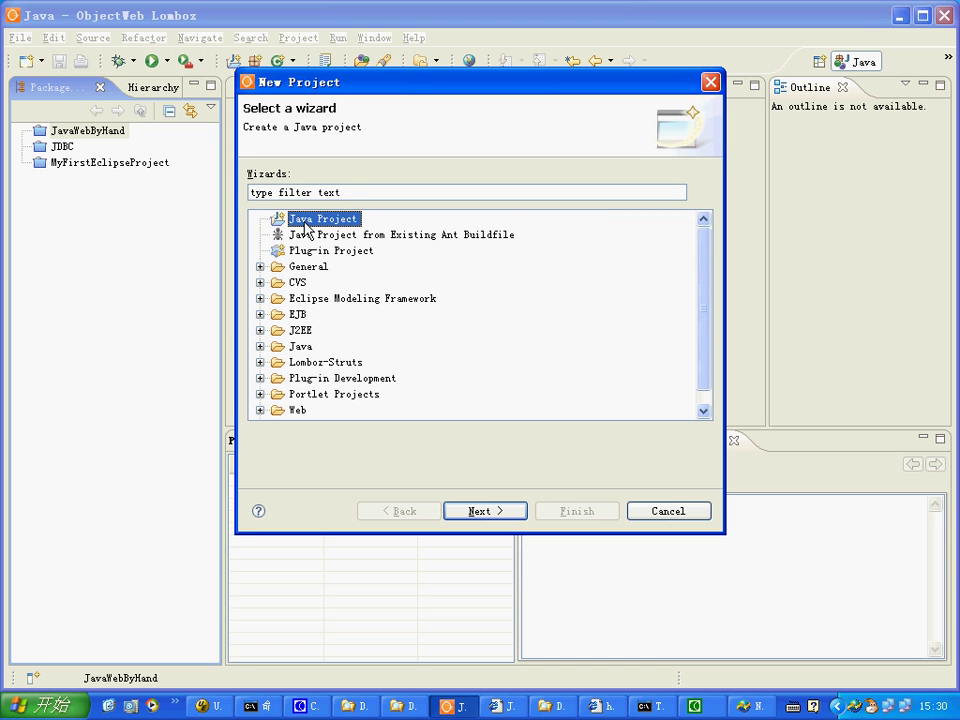
scroll(307, 230, "down", 1)
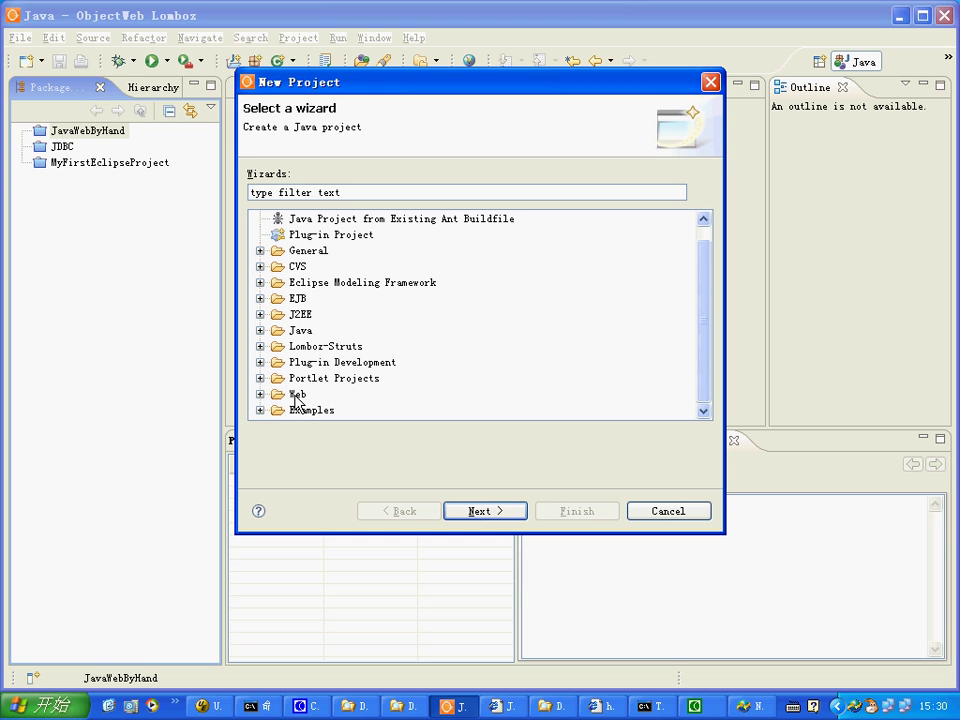
left_click(259, 393)
left_click(362, 397)
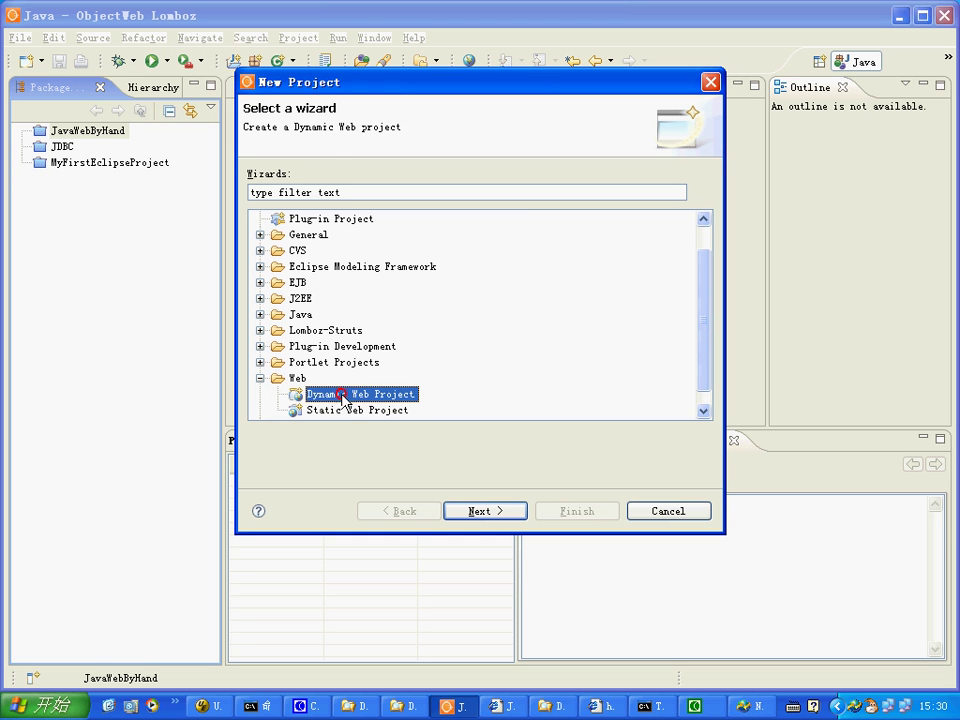
left_click(482, 512)
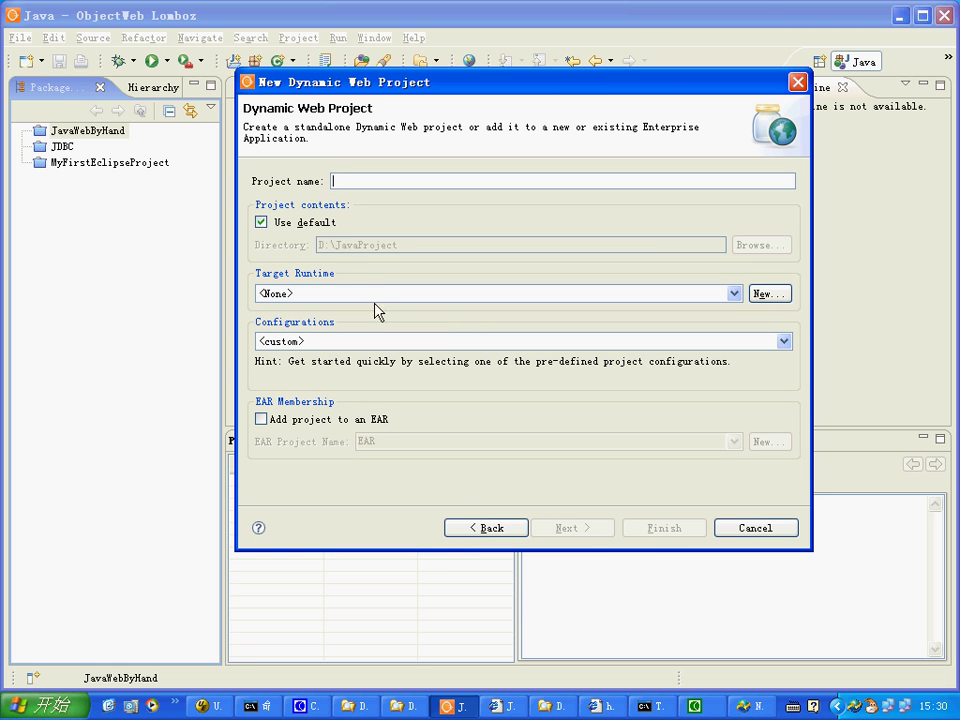
left_click(467, 527)
left_click(348, 400)
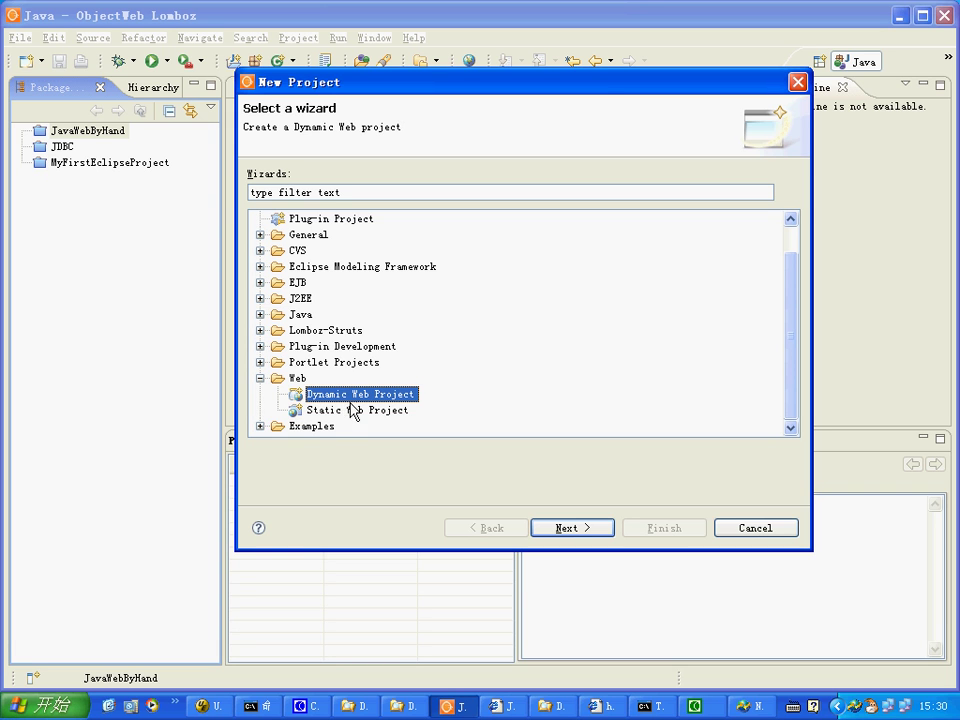
left_click(584, 527)
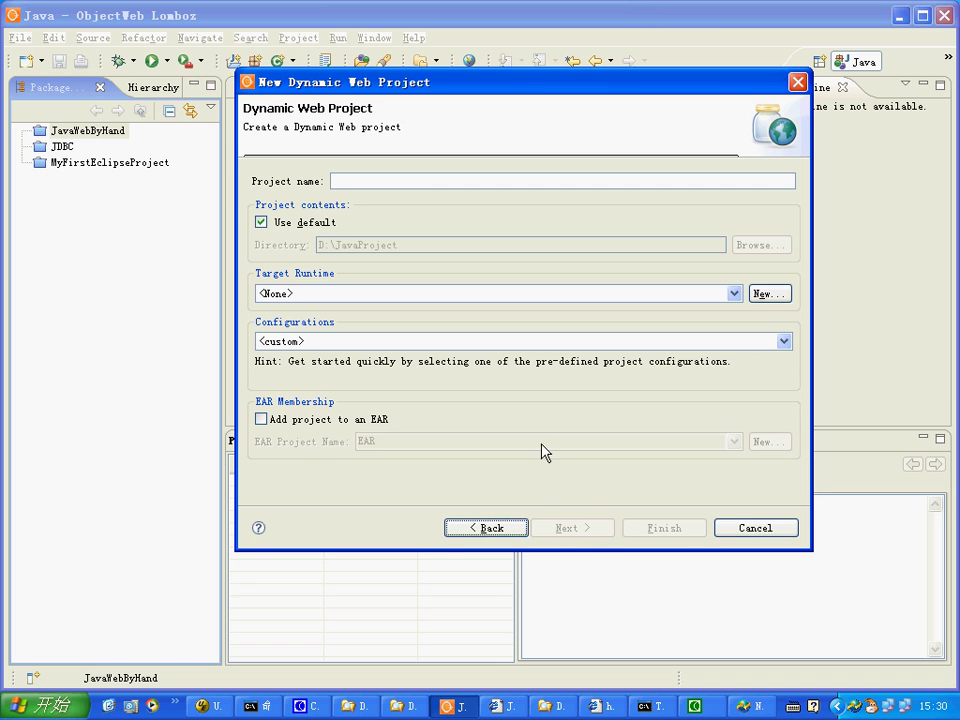
Step: Name the project TestTomcat and start defining a new target runtime for it
left_click(452, 250)
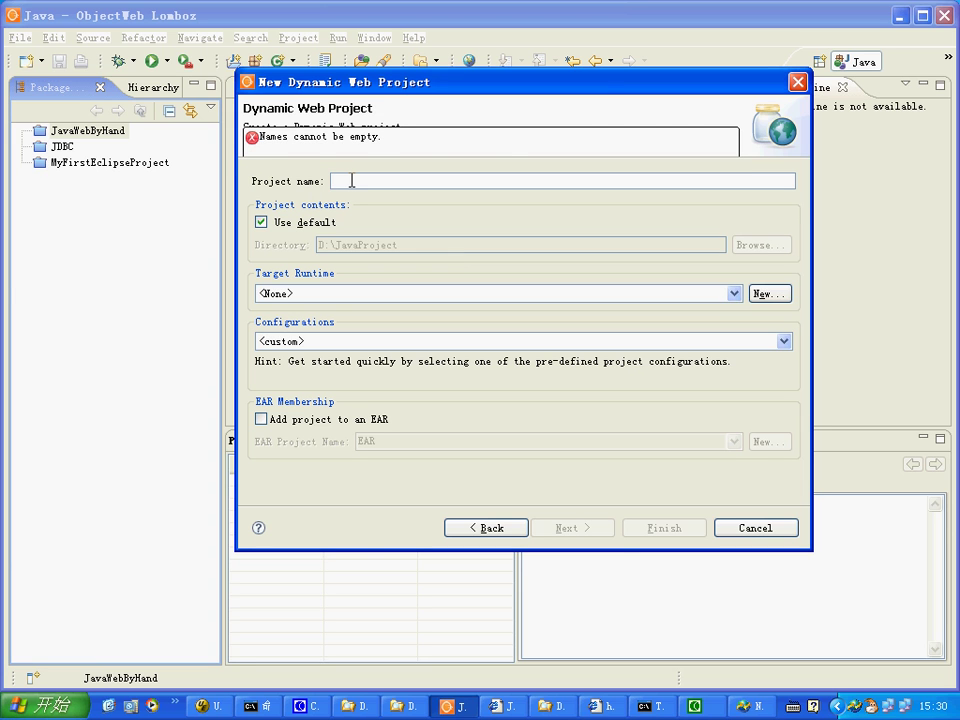
type("TestTomcat")
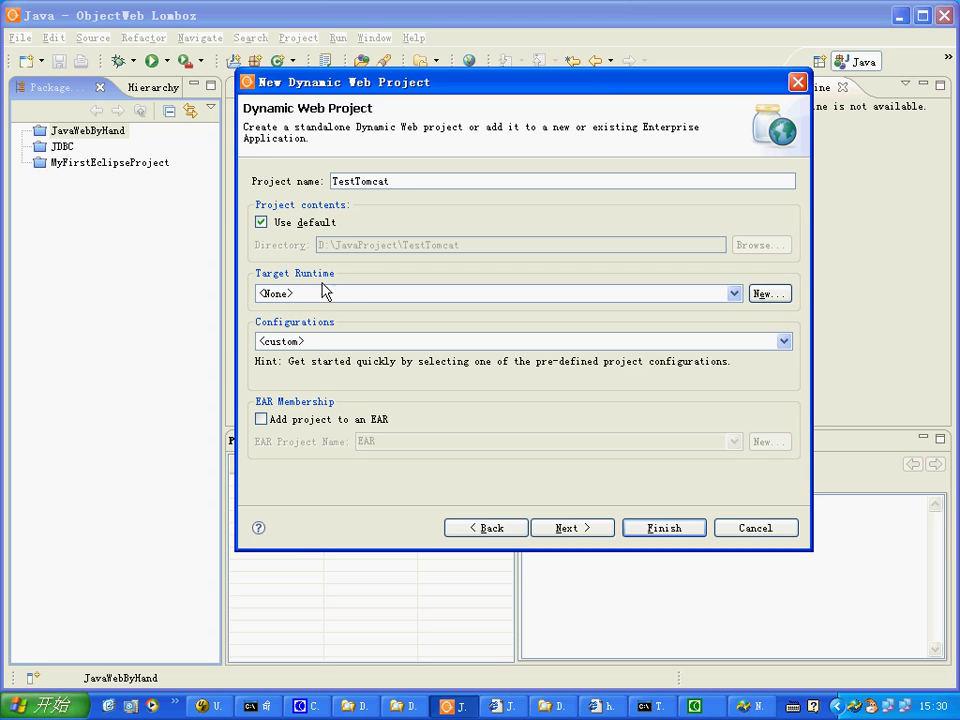
left_click(398, 294)
left_click(415, 309)
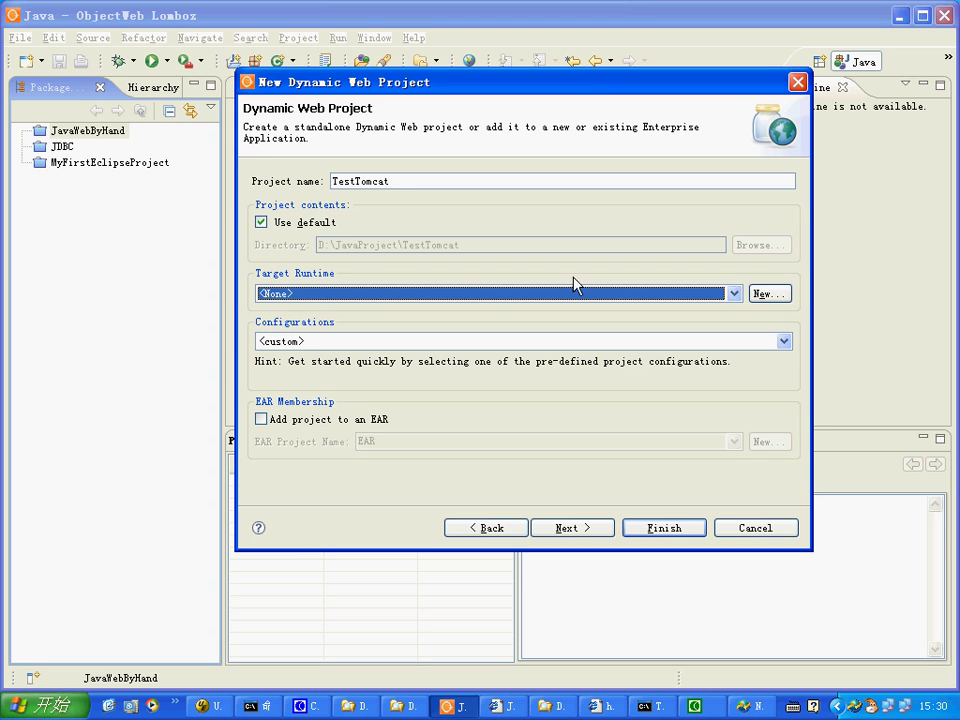
left_click(770, 295)
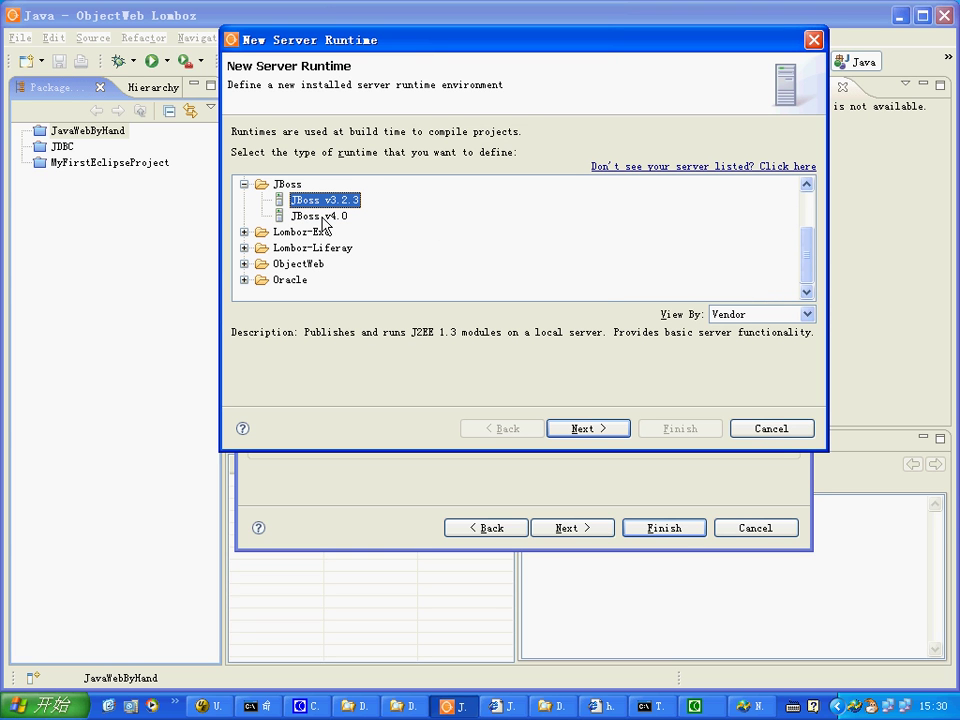
Step: Examine the server runtime types offered under the JBoss, IBM, Oracle and BEA Systems vendors
left_click(244, 184)
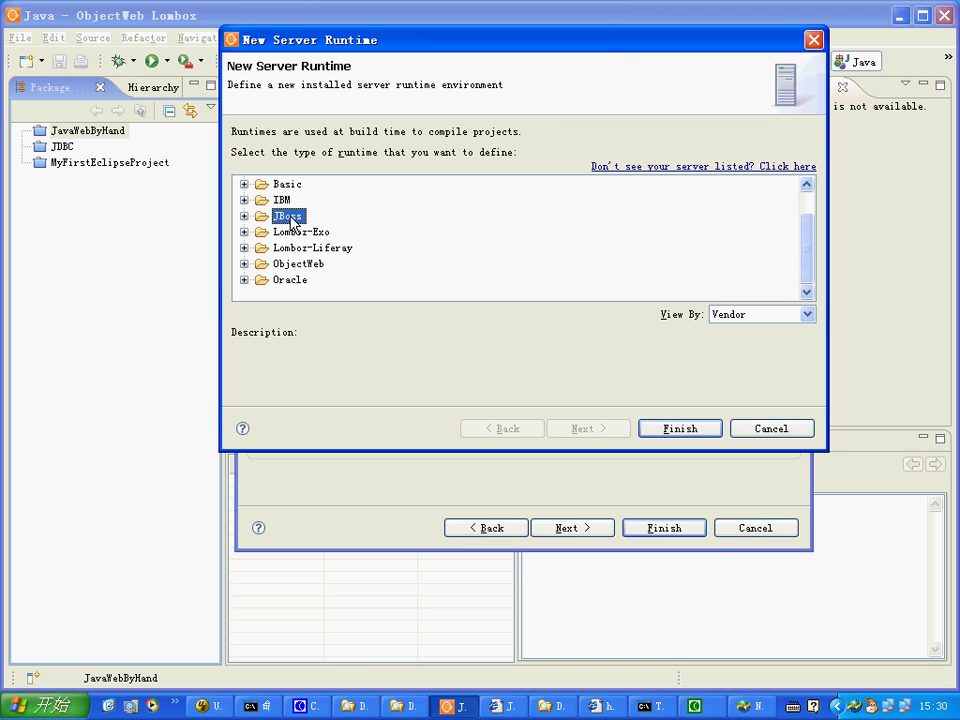
left_click(244, 199)
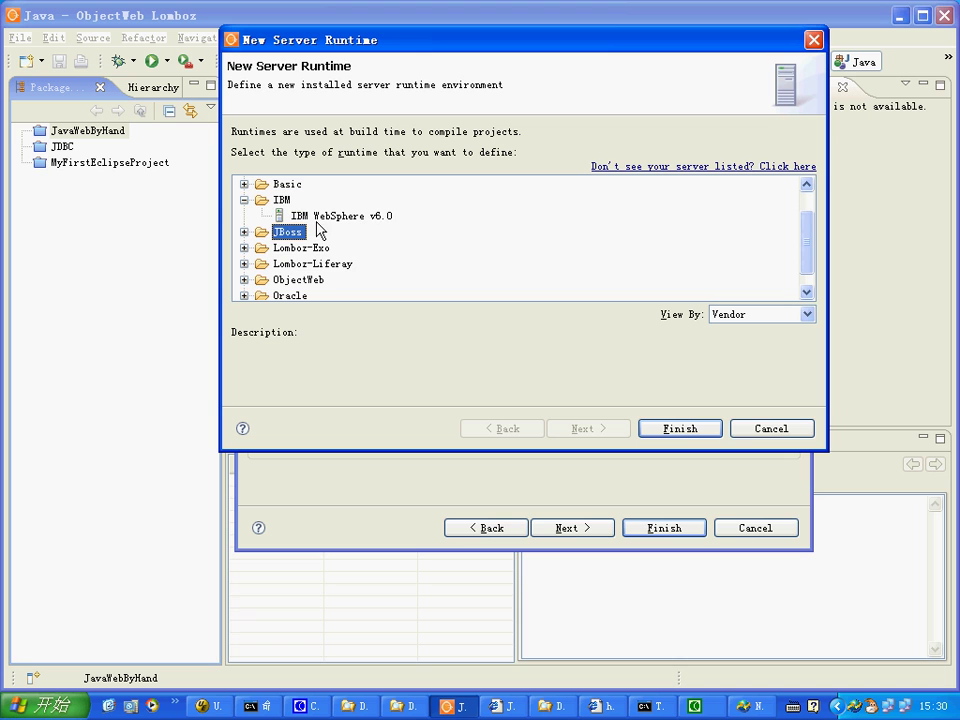
left_click(244, 199)
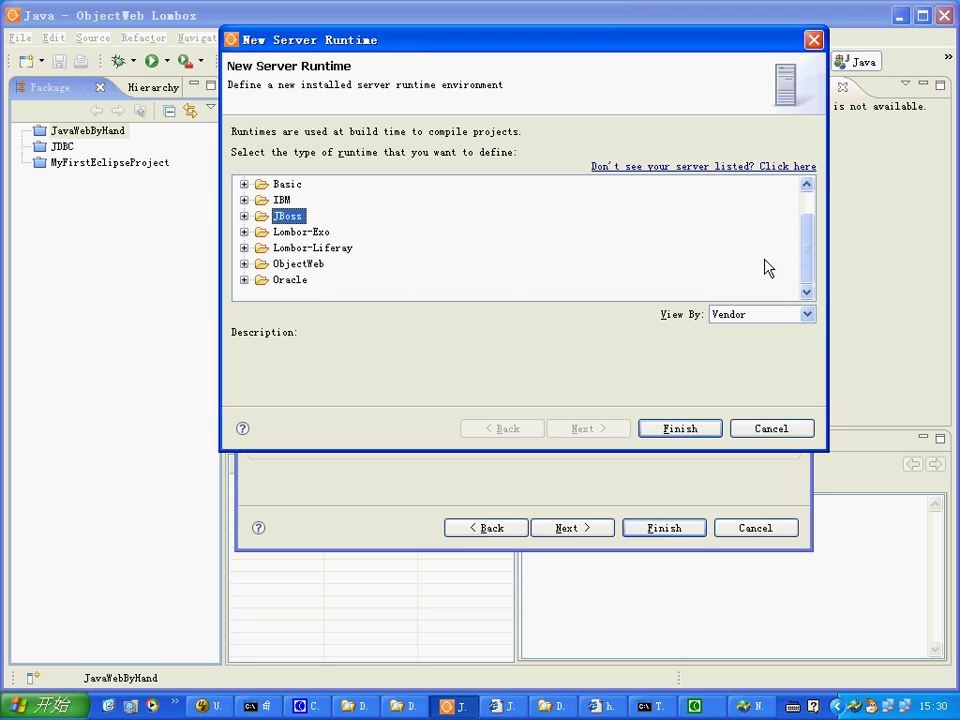
left_click(244, 279)
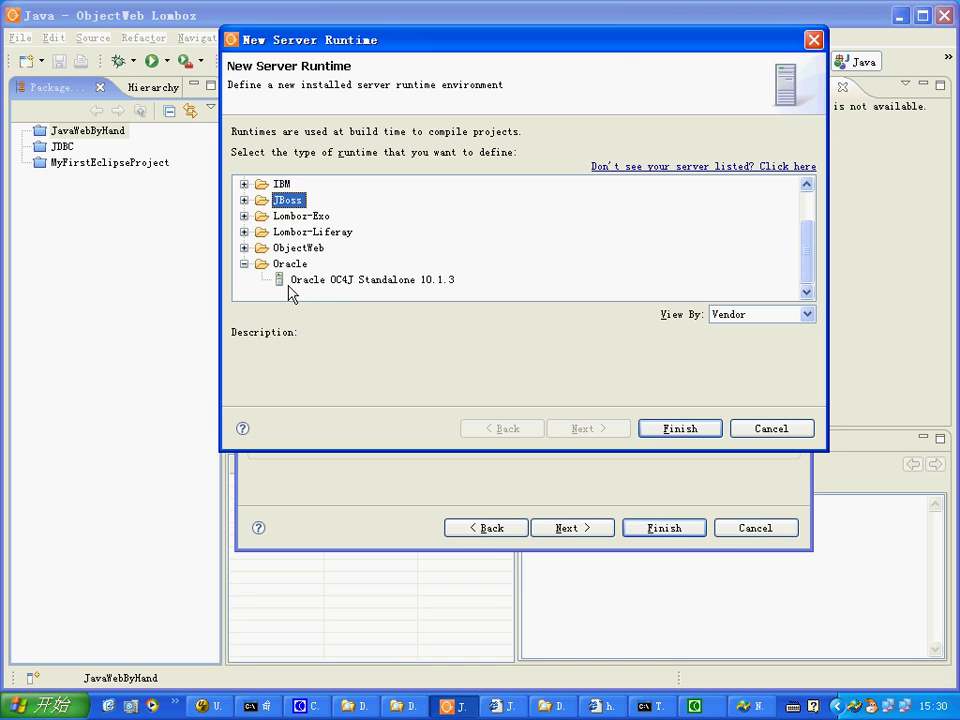
left_click(244, 263)
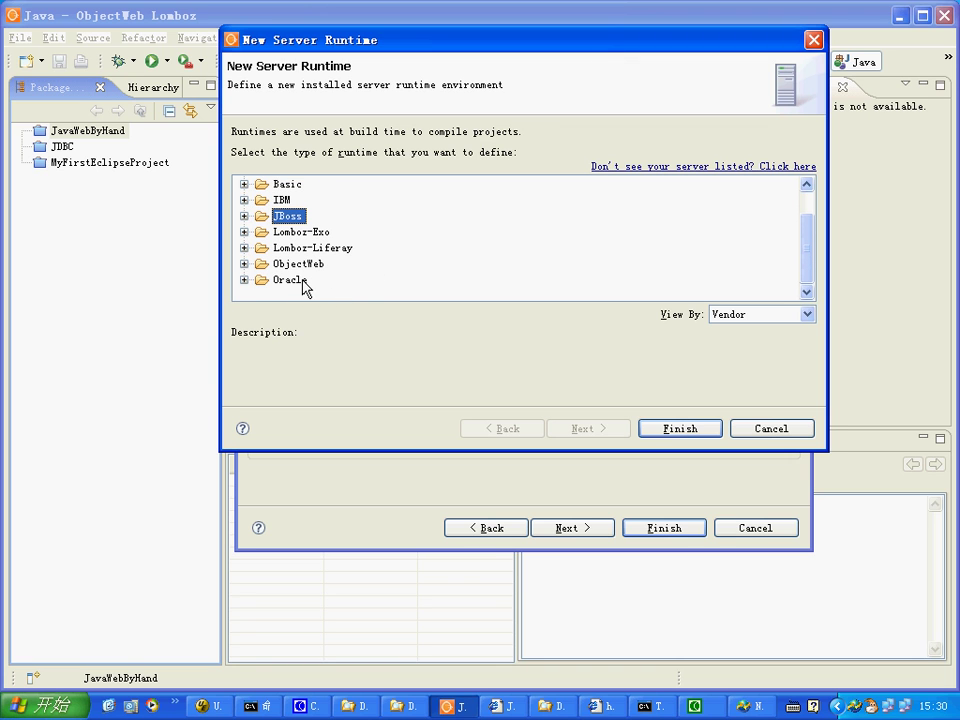
left_click(244, 279)
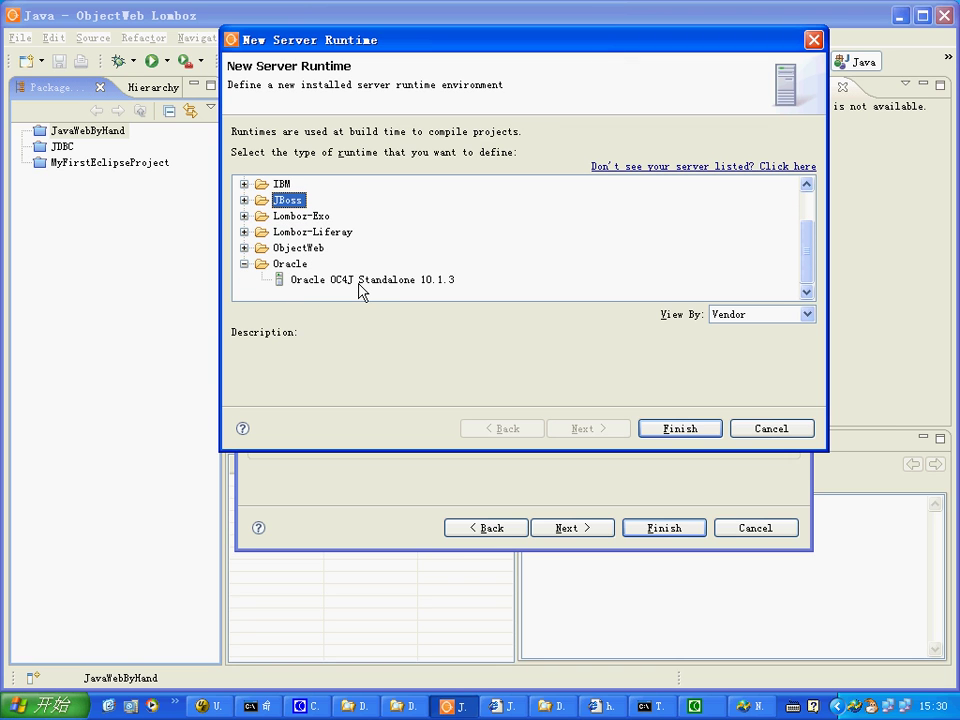
left_click(244, 263)
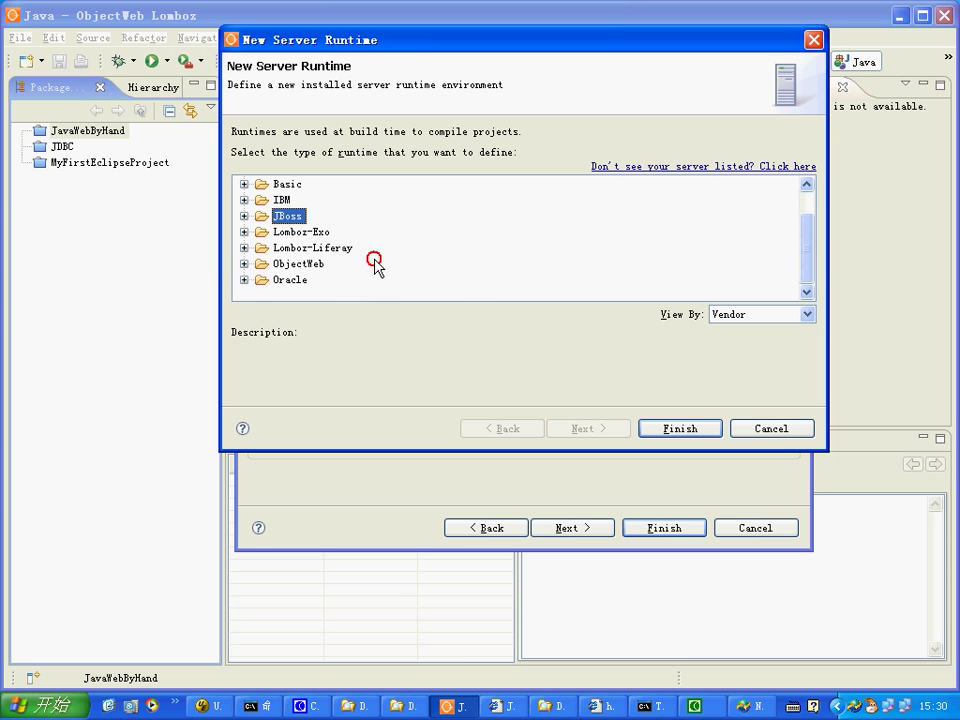
left_click_drag(807, 273, 807, 238)
left_click(244, 200)
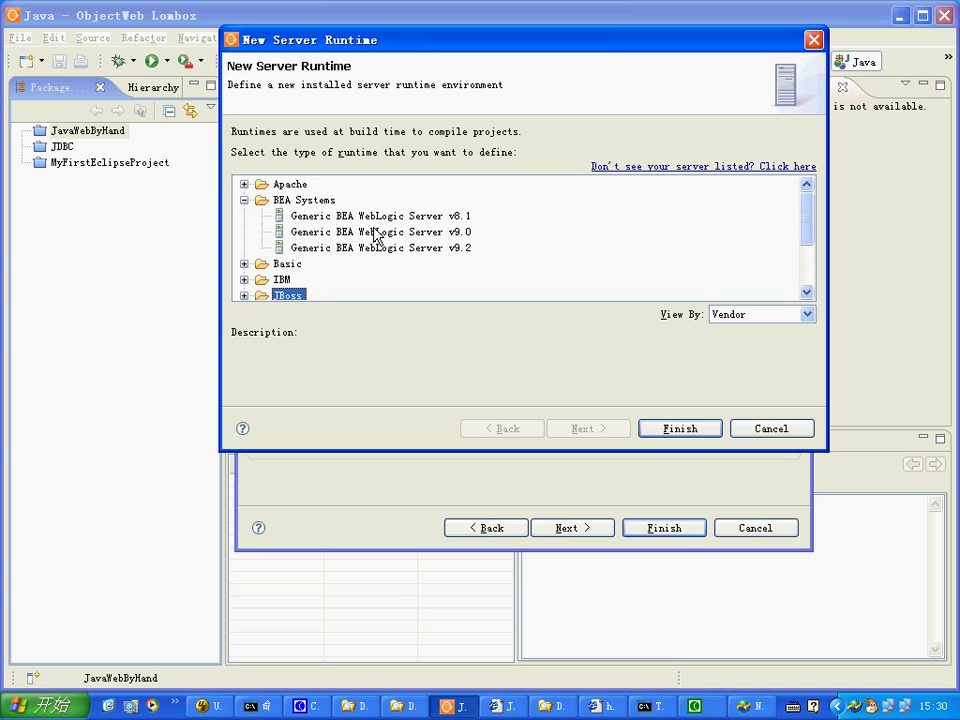
left_click(244, 200)
Step: Choose Apache Tomcat v5.5 as the server runtime type and proceed to its installation settings
left_click(244, 185)
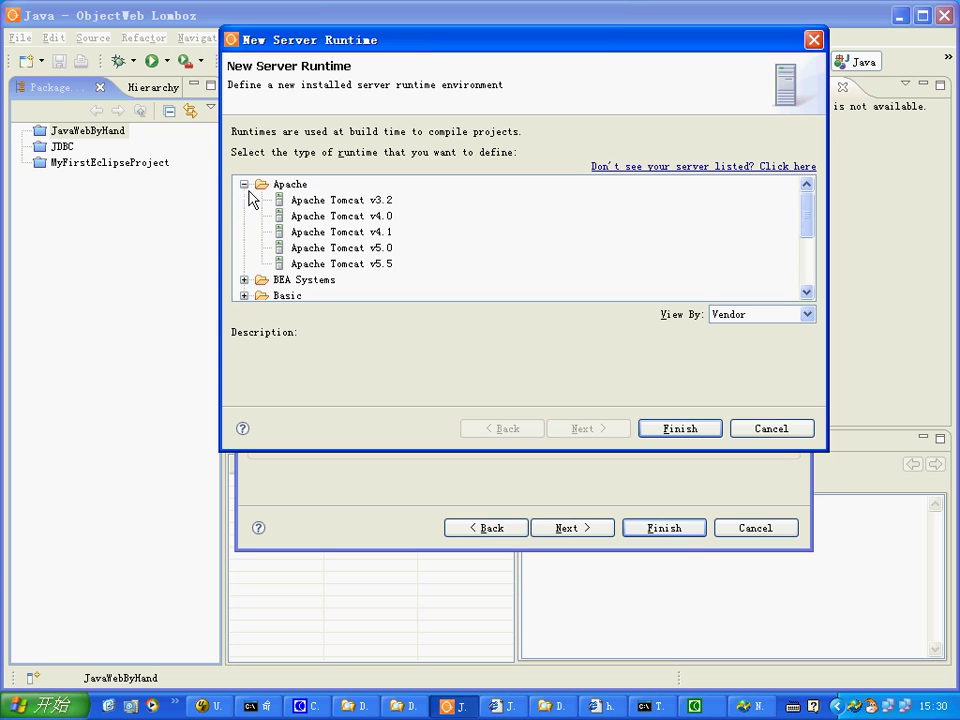
left_click(330, 265)
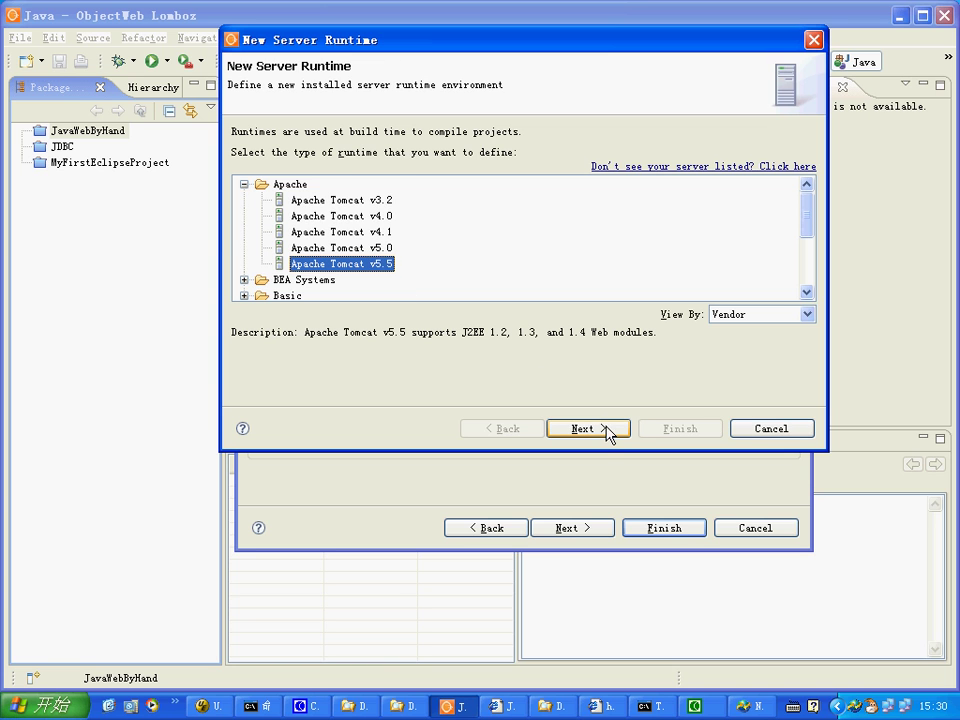
left_click(605, 428)
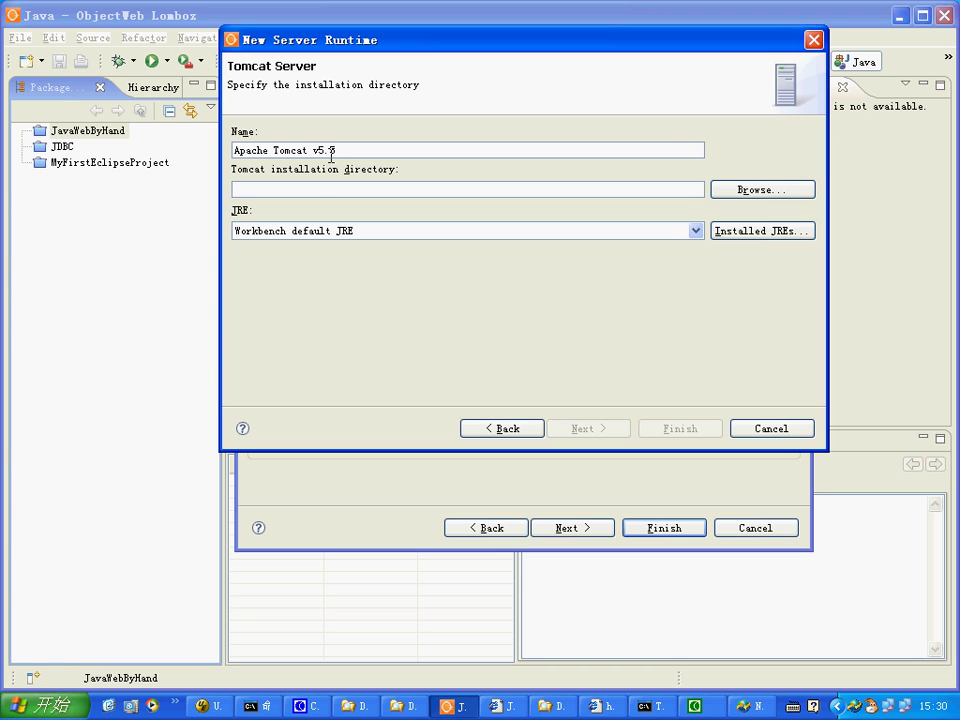
Step: Set the Tomcat installation directory to D:\tomcat5.5.17 and finish creating the server runtime
left_click(259, 189)
left_click(766, 189)
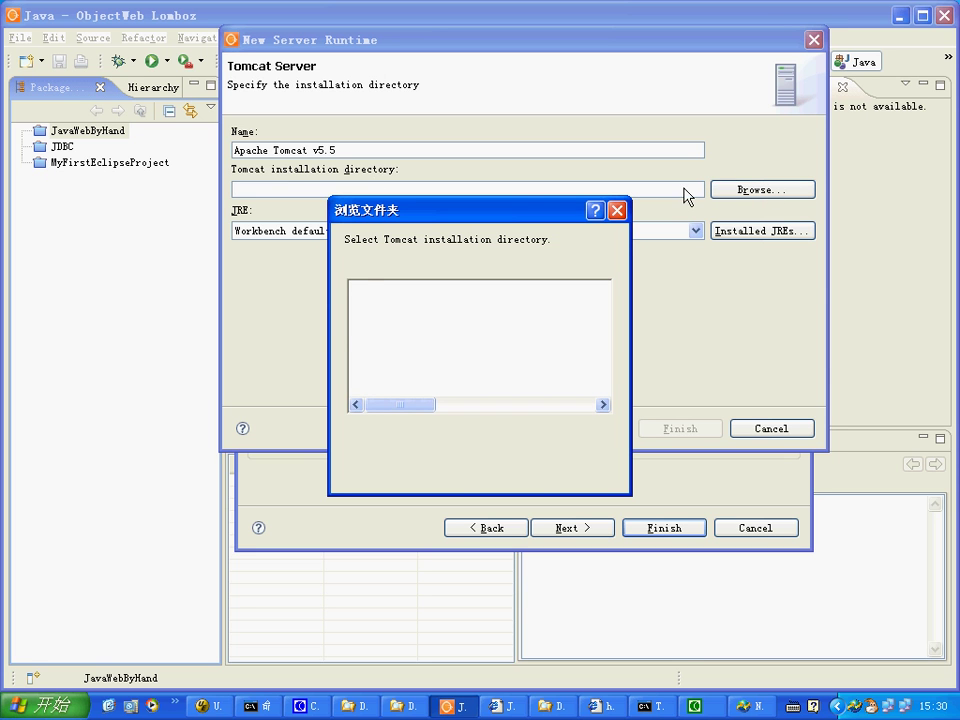
left_click(361, 318)
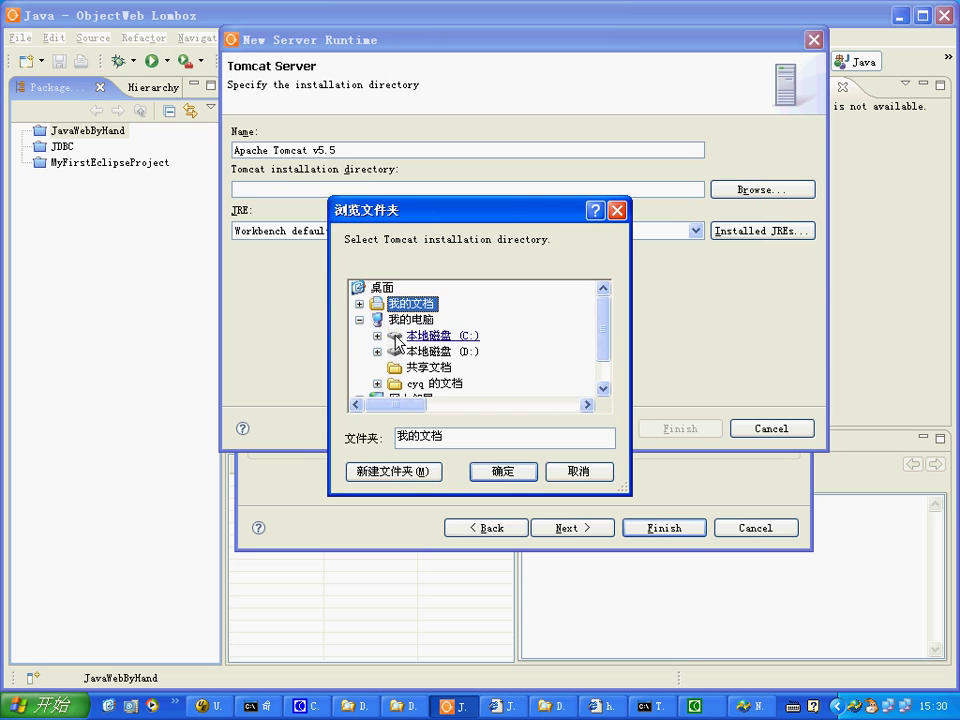
double_click(455, 350)
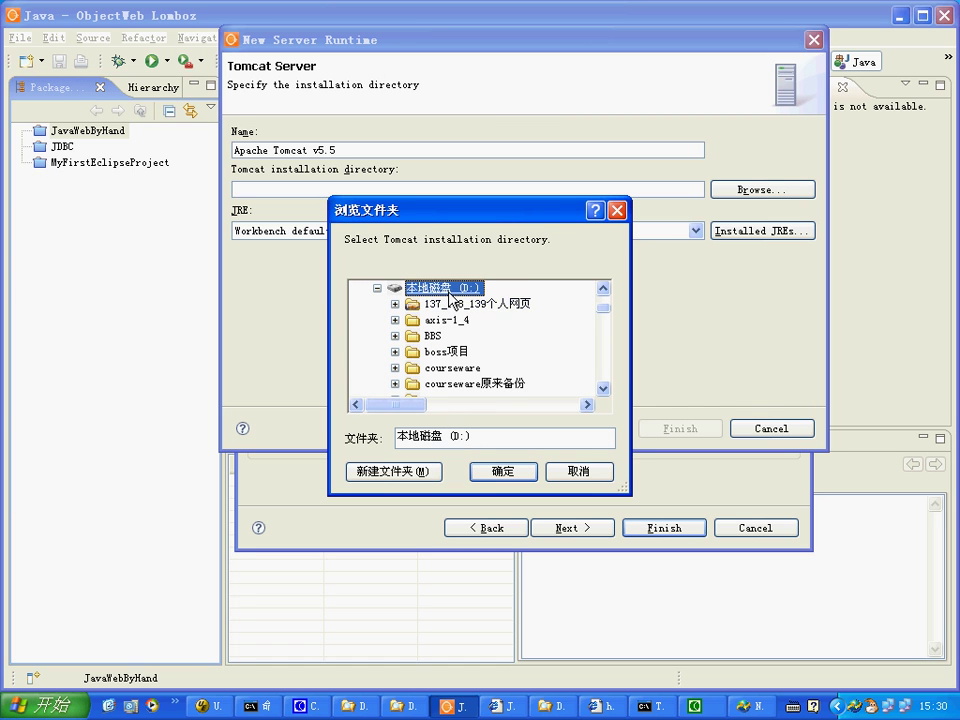
scroll(449, 292, "down", 2)
scroll(449, 297, "down", 8)
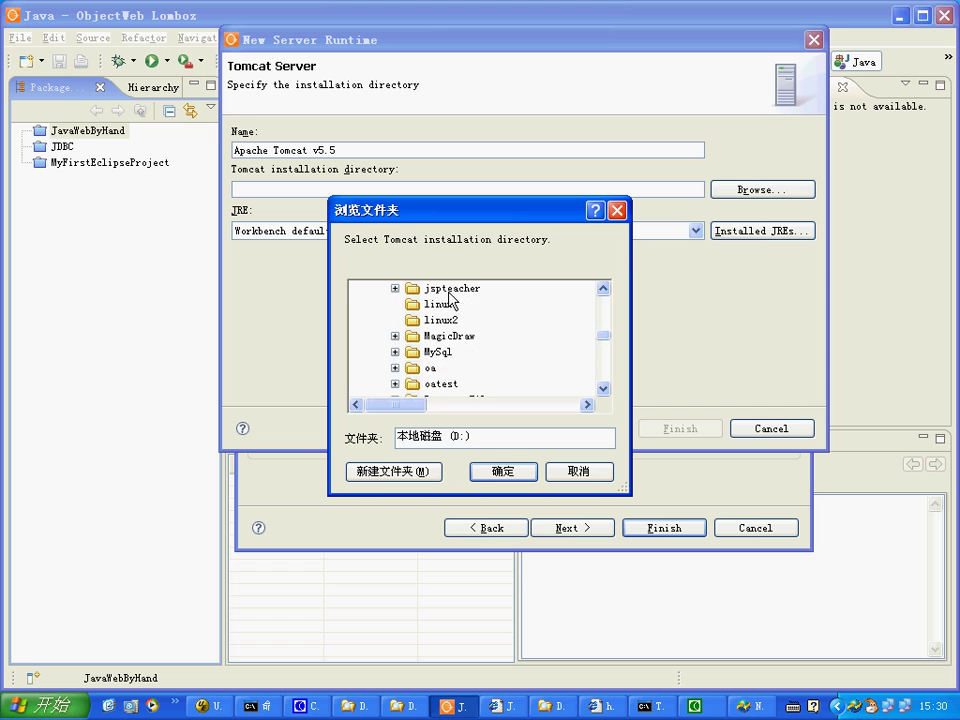
scroll(455, 298, "down", 1)
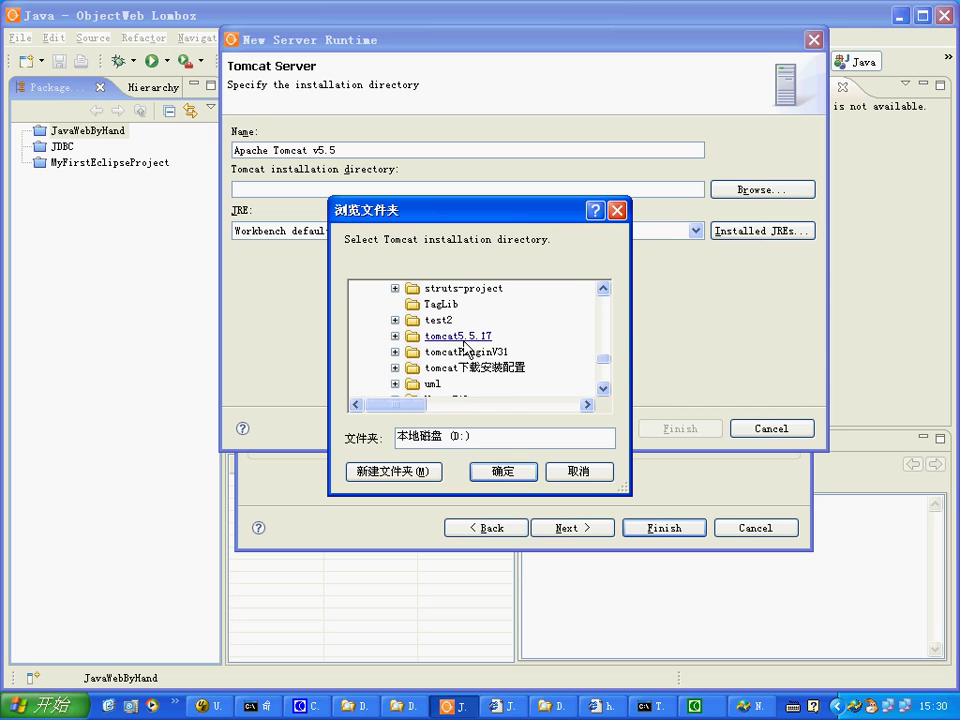
double_click(467, 336)
left_click(499, 472)
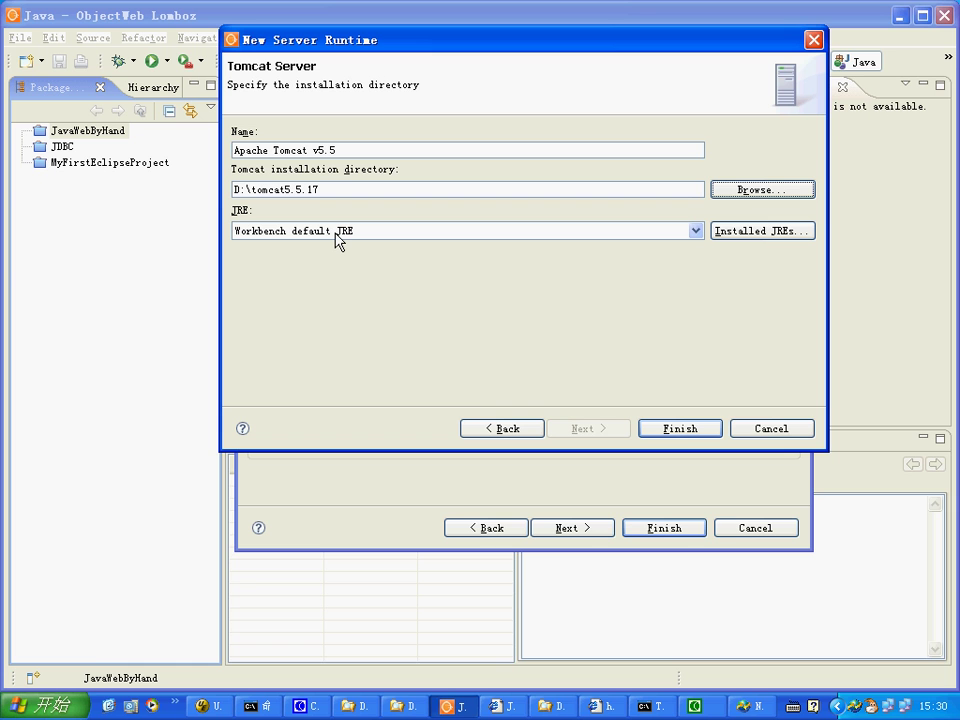
left_click(680, 426)
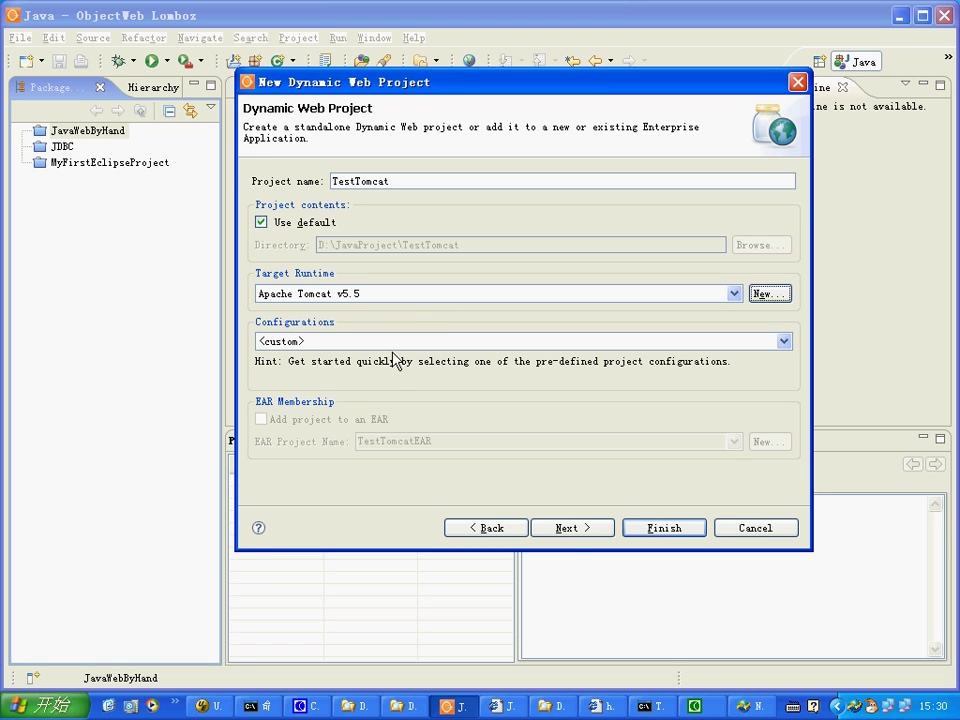
Step: Accept the Dynamic Web Module 2.4 and Java 5.0 project facets and proceed to the web module settings
left_click(574, 528)
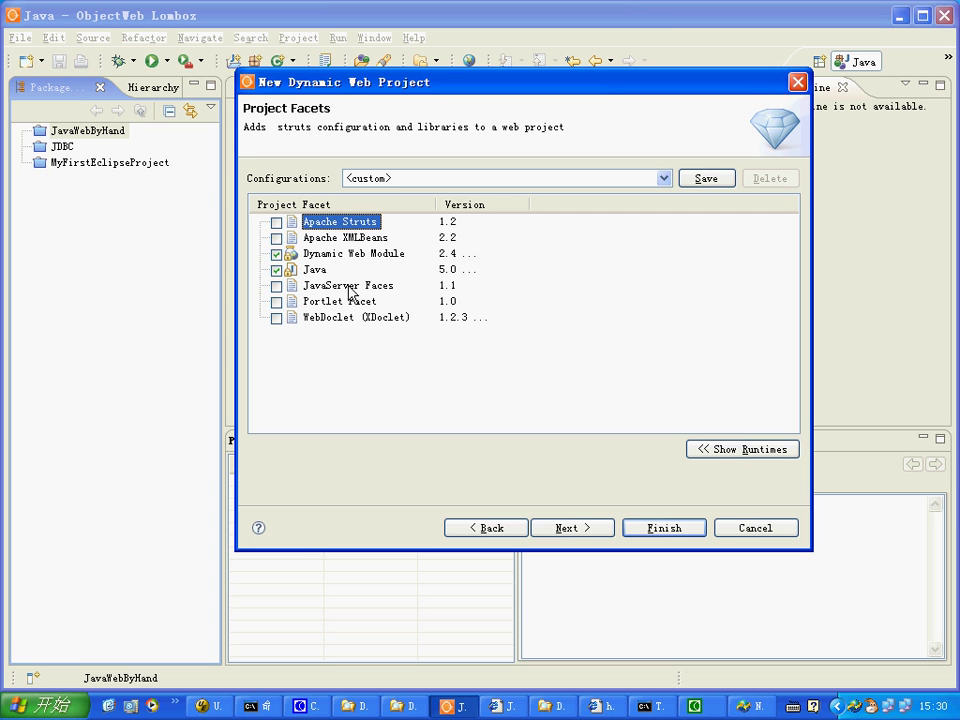
left_click(276, 269)
left_click(277, 270)
left_click(568, 530)
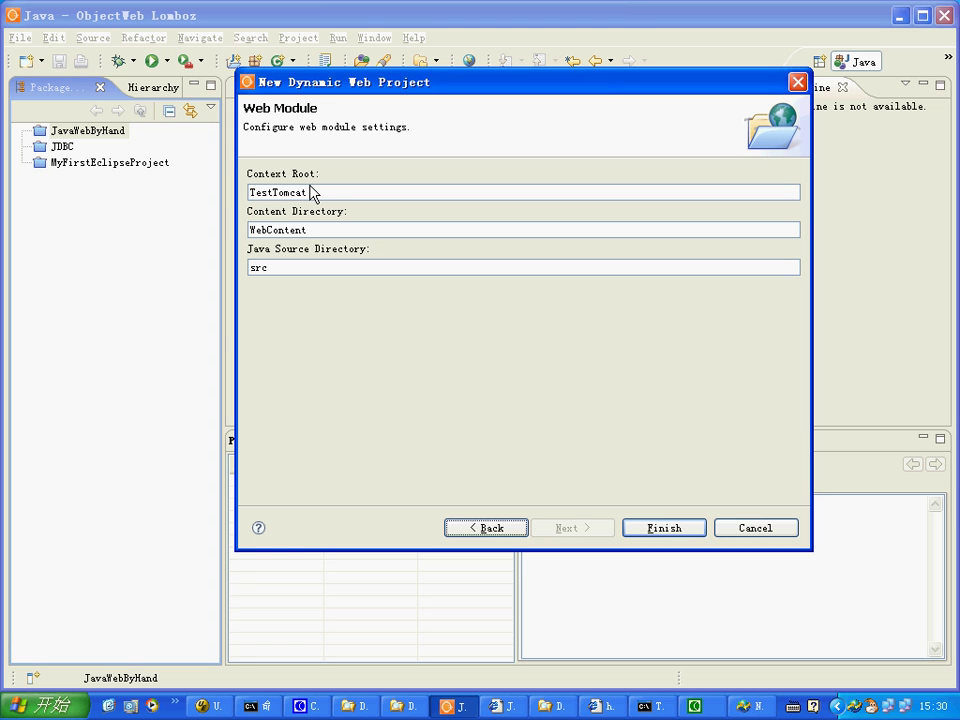
Step: Create the project with context root TestTomcat, content directory WebContent and source directory src, agreeing to the Sun license
left_click(337, 189)
left_click(645, 527)
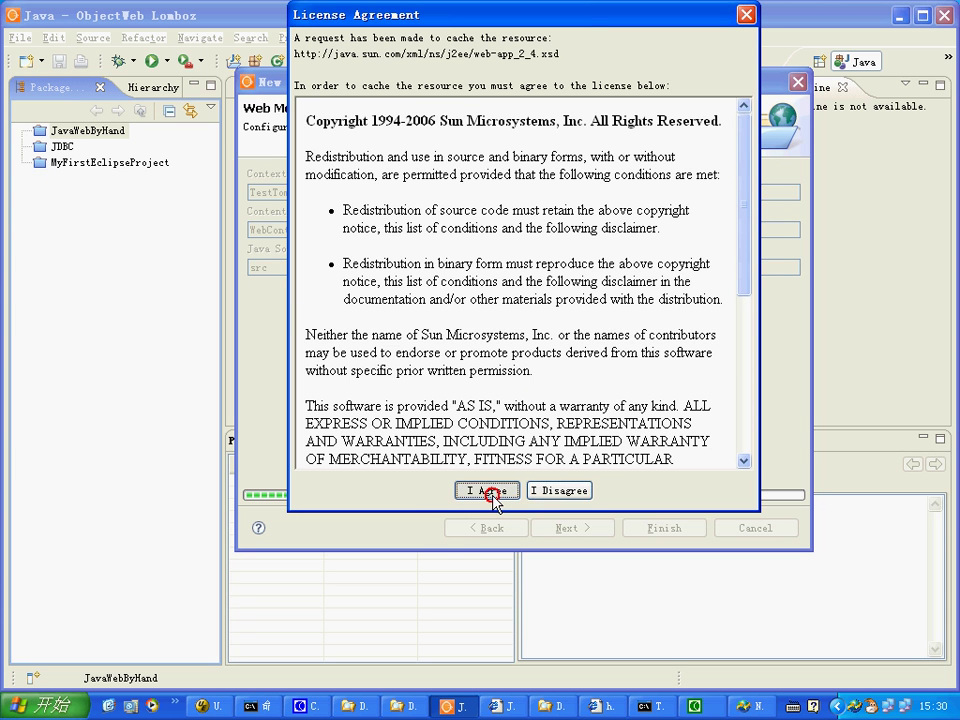
left_click(487, 490)
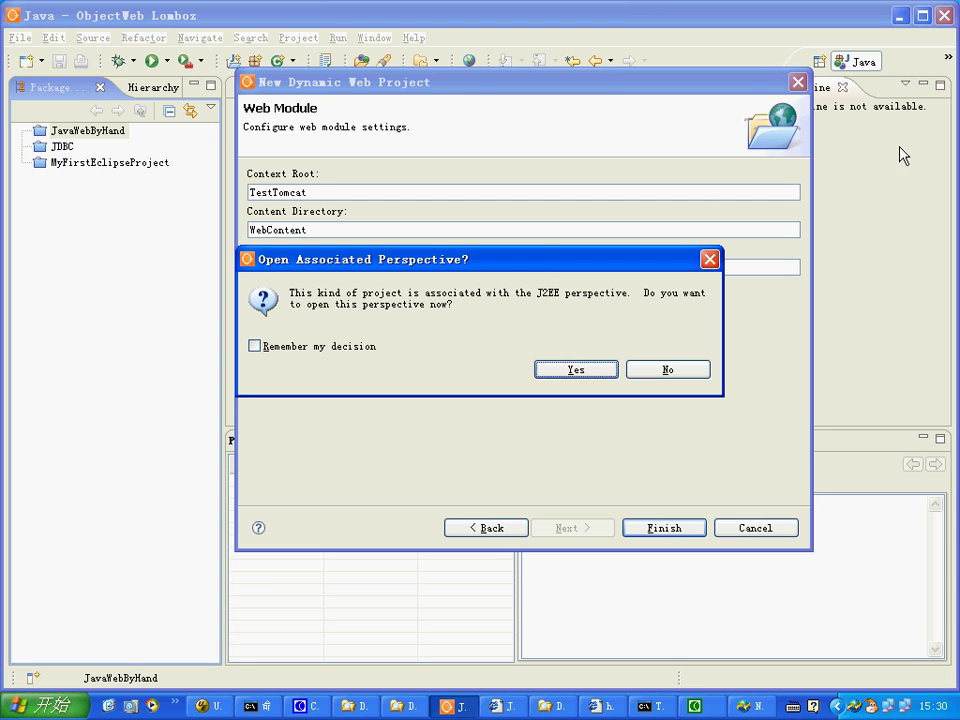
left_click(856, 62)
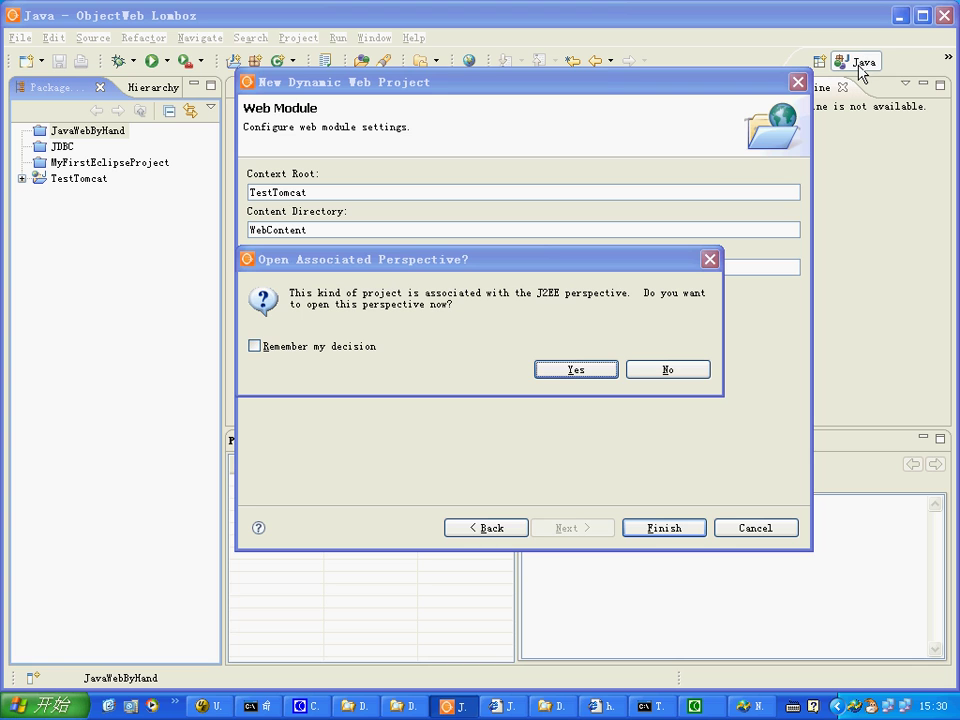
Step: Agree to open the J2EE perspective associated with the new project and have this decision remembered
left_click(255, 346)
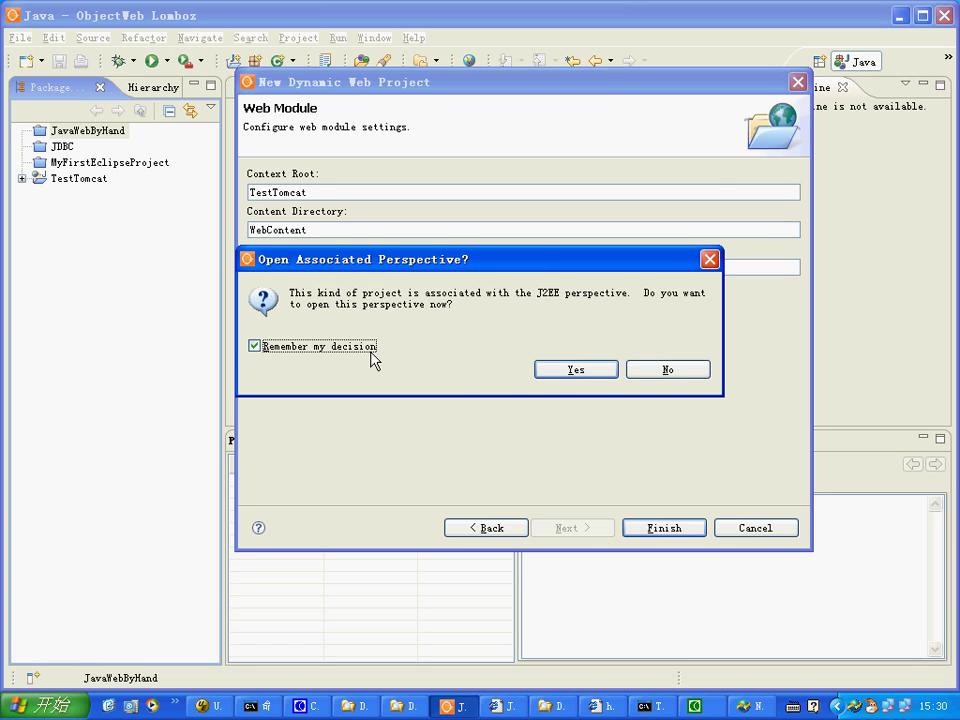
left_click(567, 372)
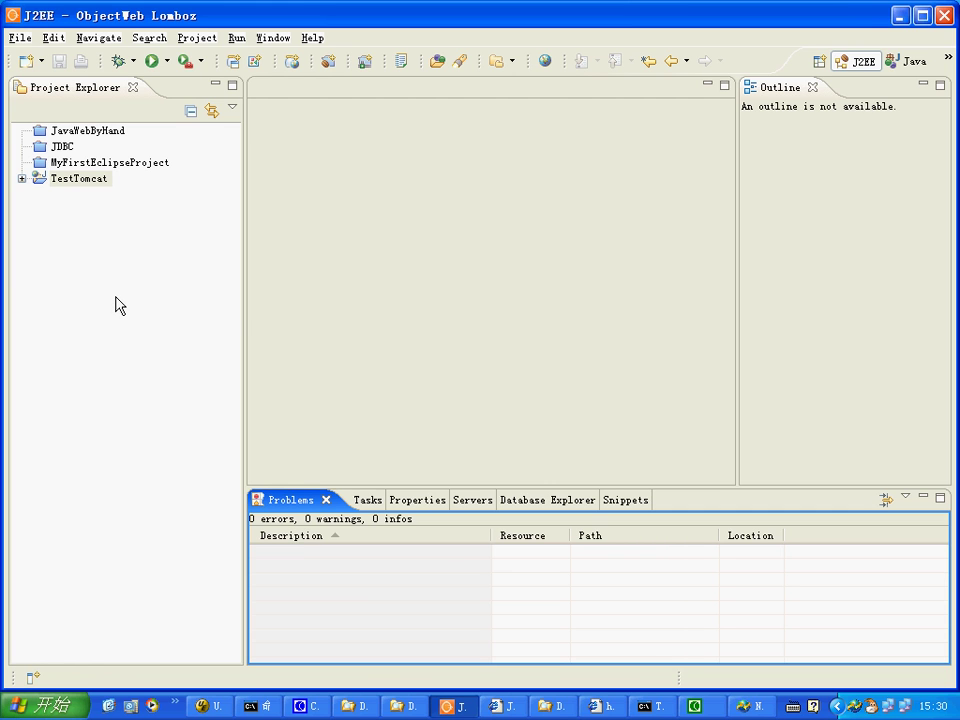
Step: Show the Servers view, maximize it to inspect its server list, and restore it to its normal size
left_click(473, 504)
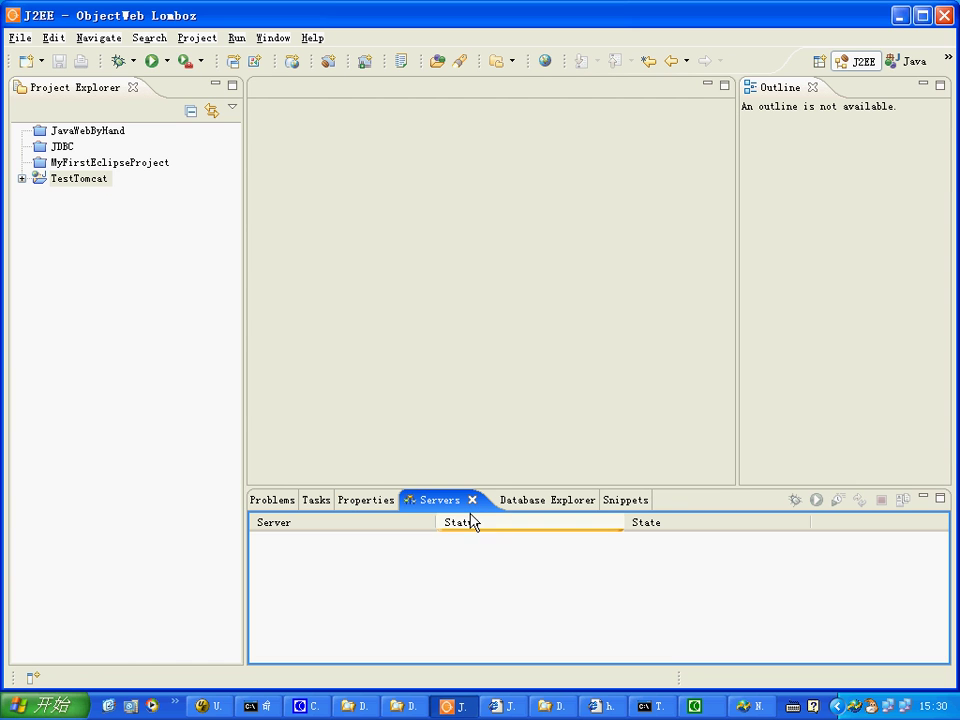
double_click(433, 505)
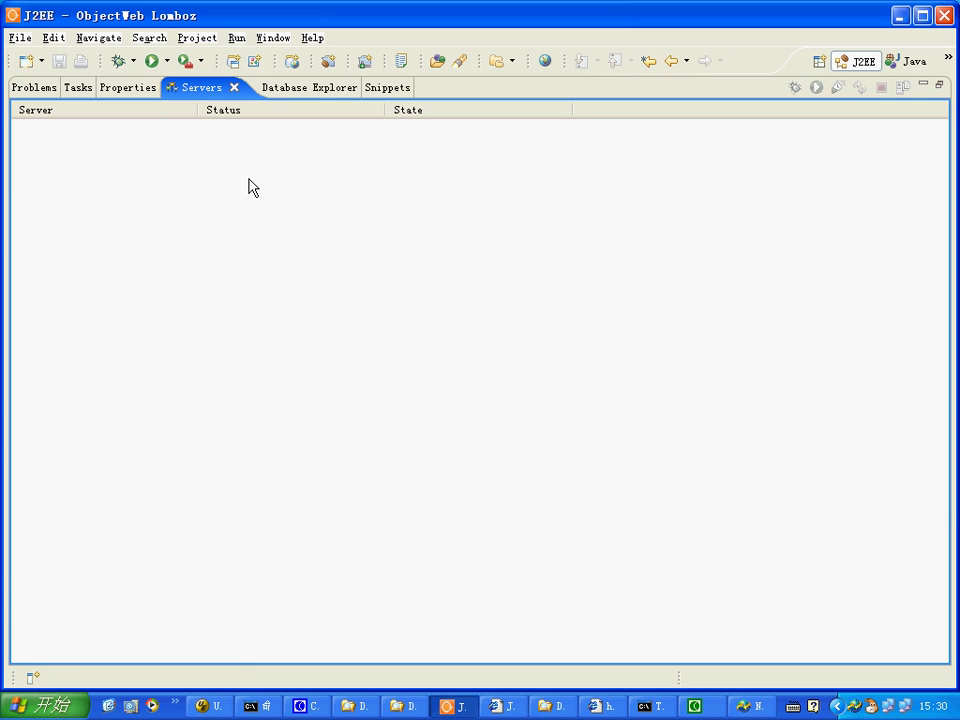
double_click(199, 89)
left_click(448, 360)
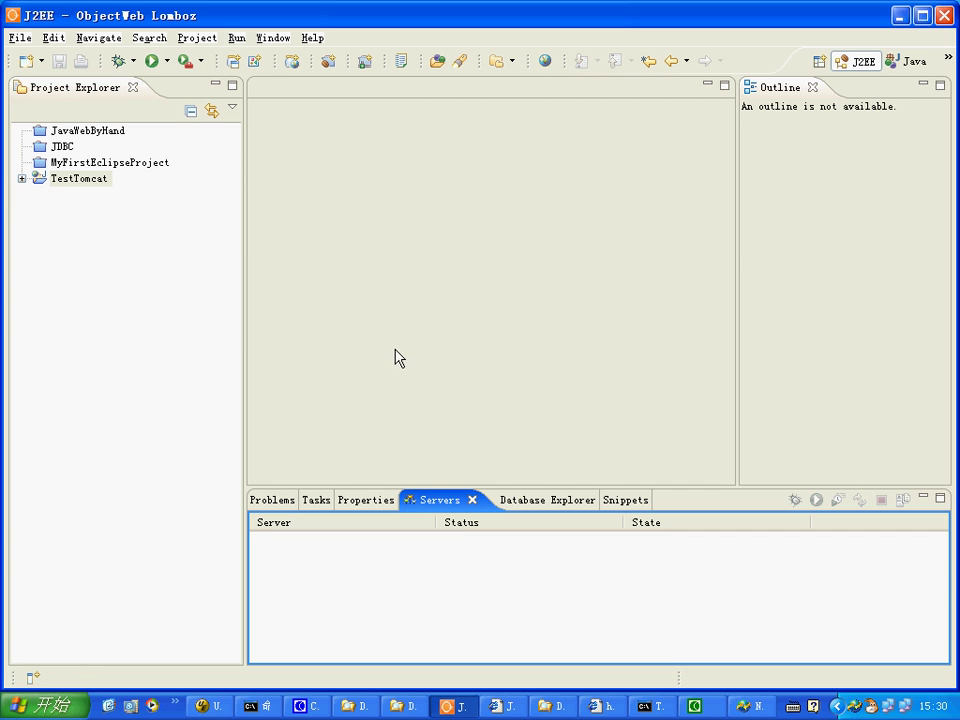
Step: Expand the TestTomcat project and examine the contents of its Deployment Descriptor, collapsing the descriptor again
double_click(30, 182)
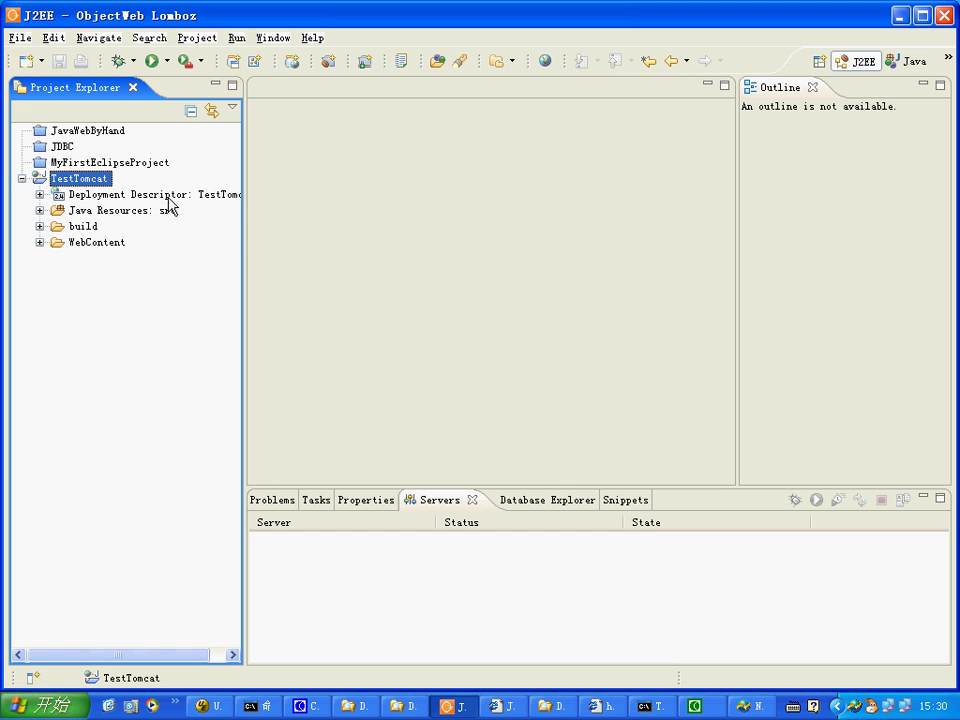
left_click(40, 194)
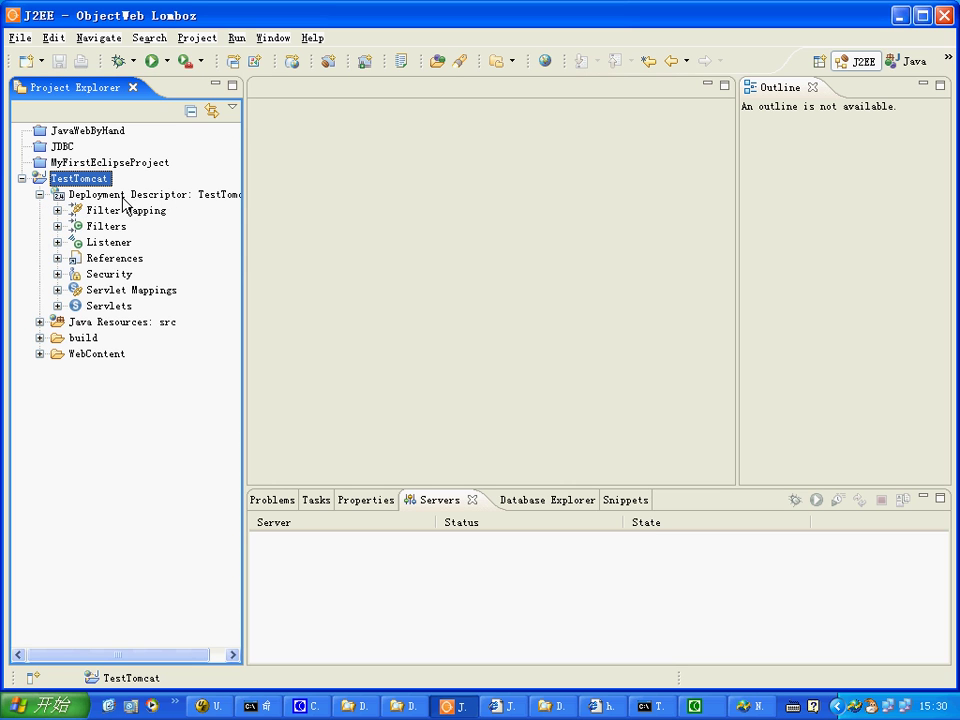
left_click(40, 194)
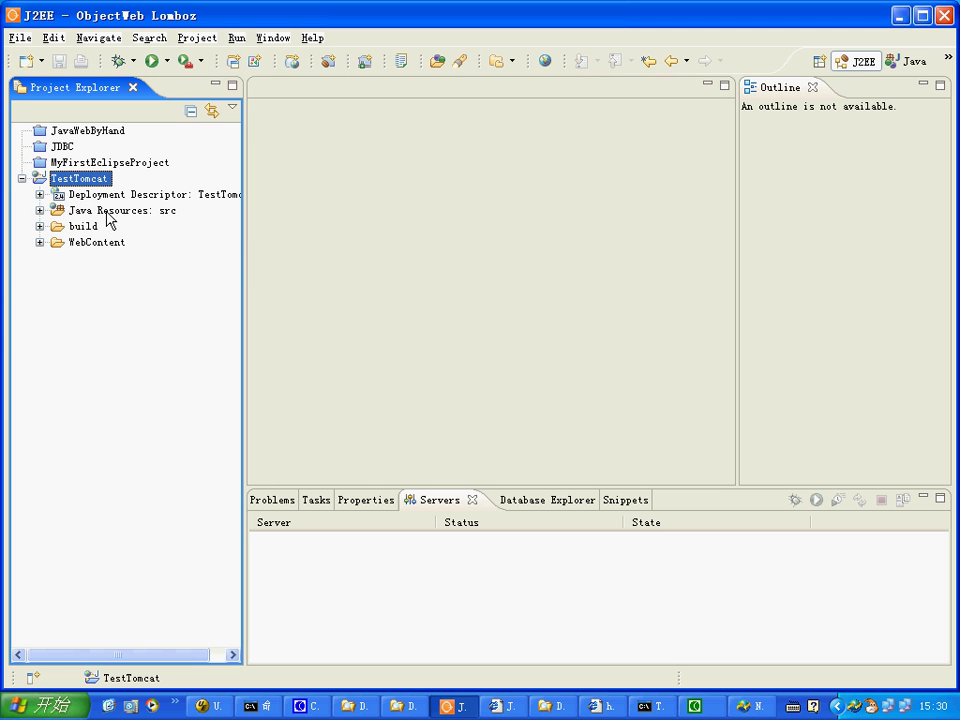